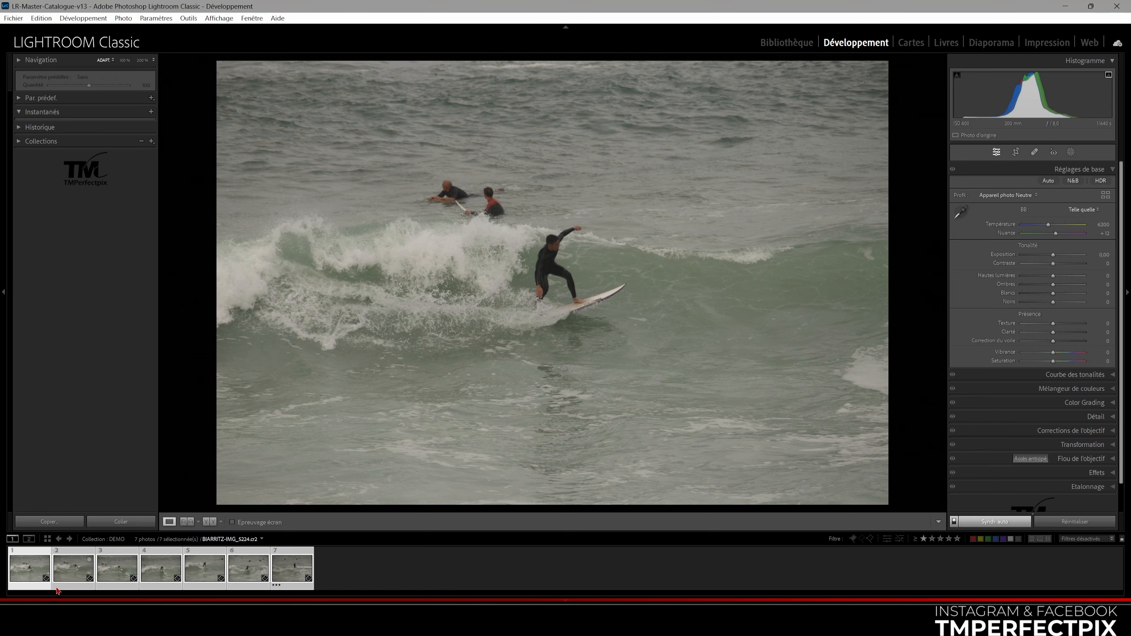
Review the third, fifth, second and first photos of the selected surf series
{"action": "left_click", "coordinate": [119, 569]}
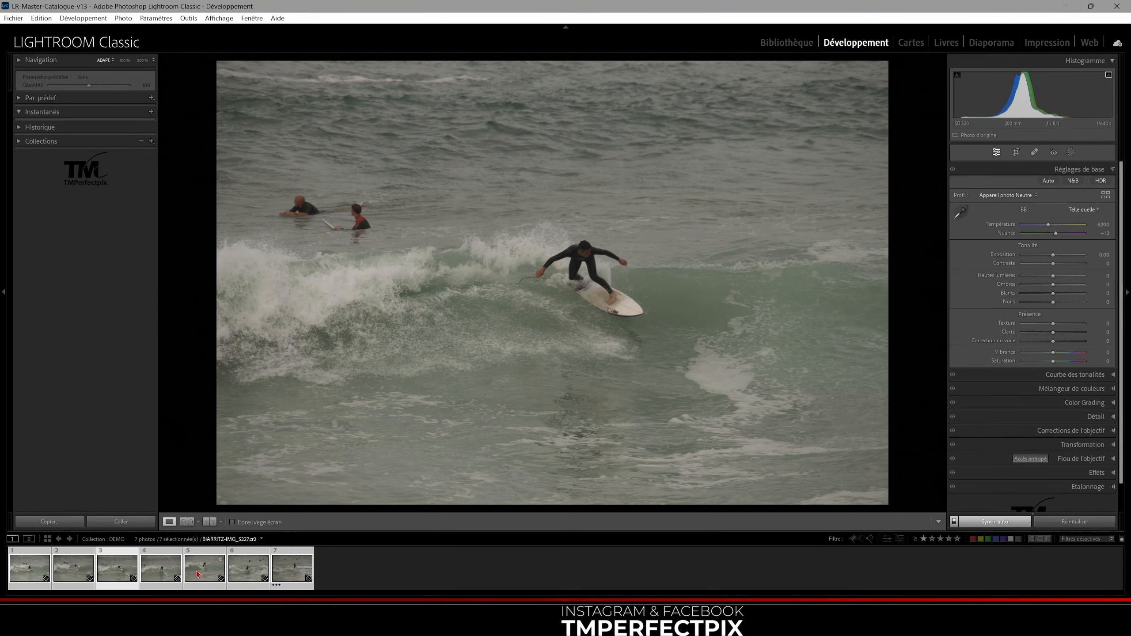
{"action": "left_click", "coordinate": [218, 573]}
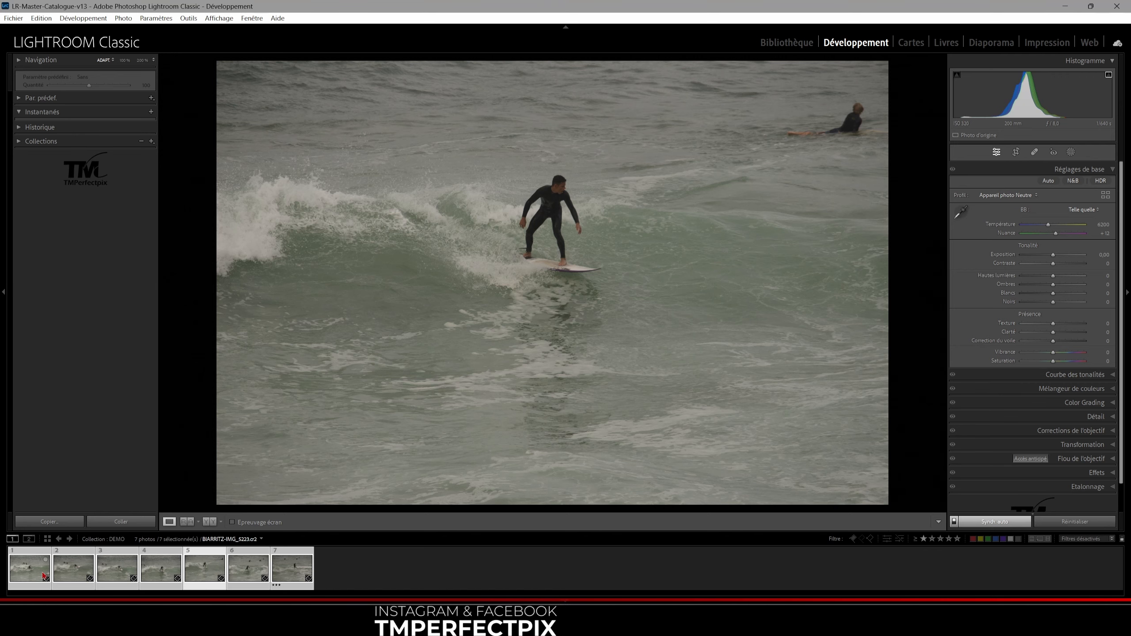
{"action": "left_click", "coordinate": [73, 570]}
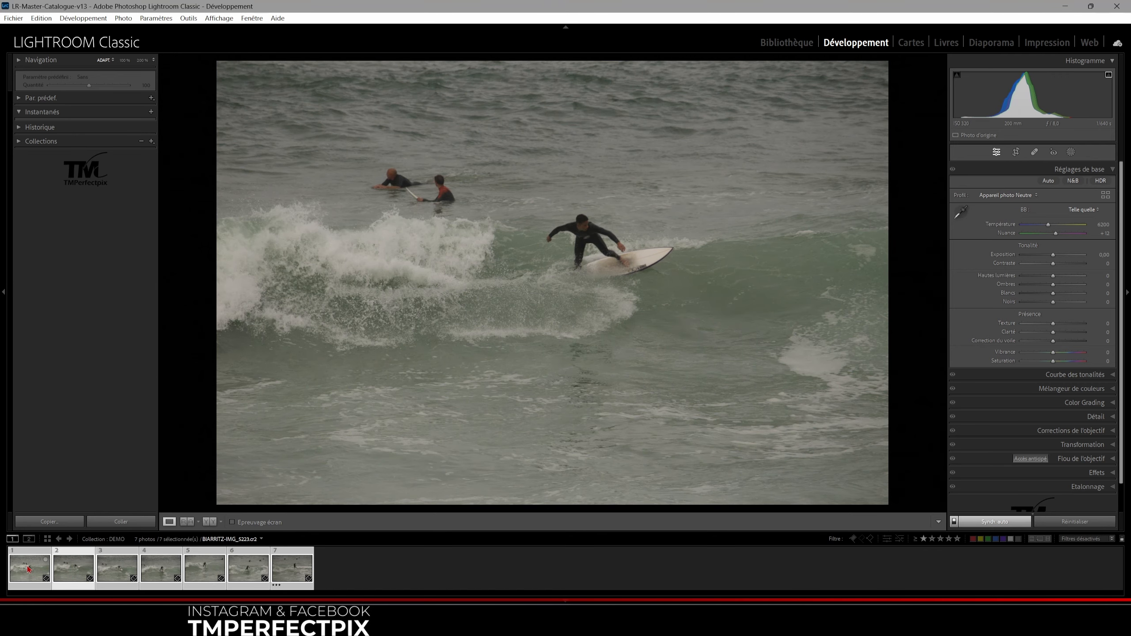
{"action": "left_click", "coordinate": [38, 573]}
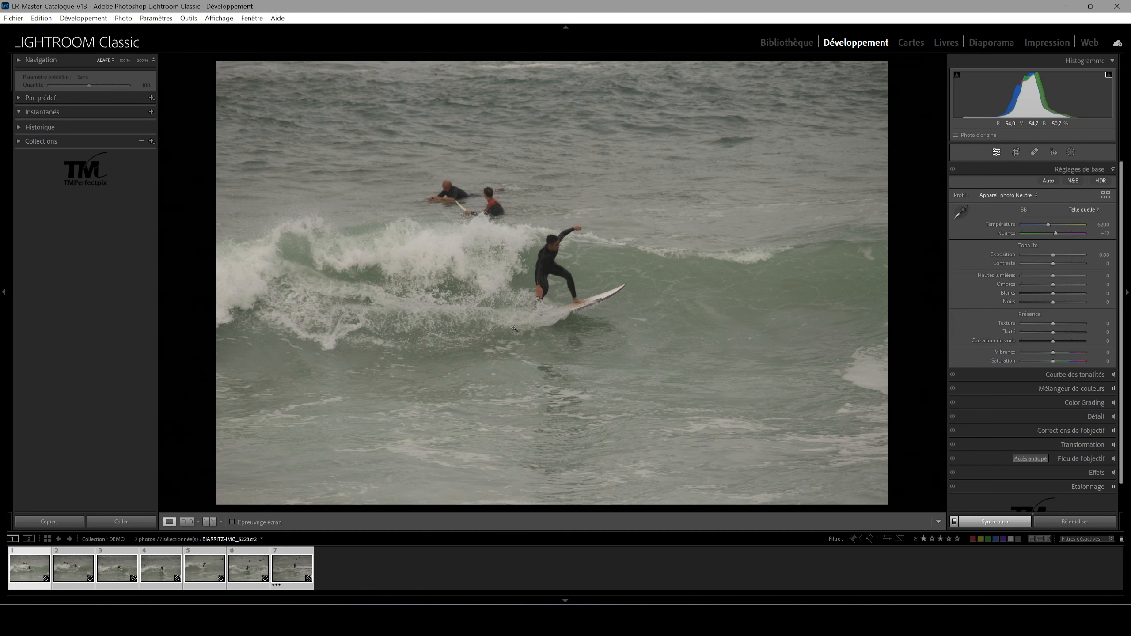
Turn automatic synchronization off and back on for the seven selected photos
{"action": "left_click", "coordinate": [953, 524]}
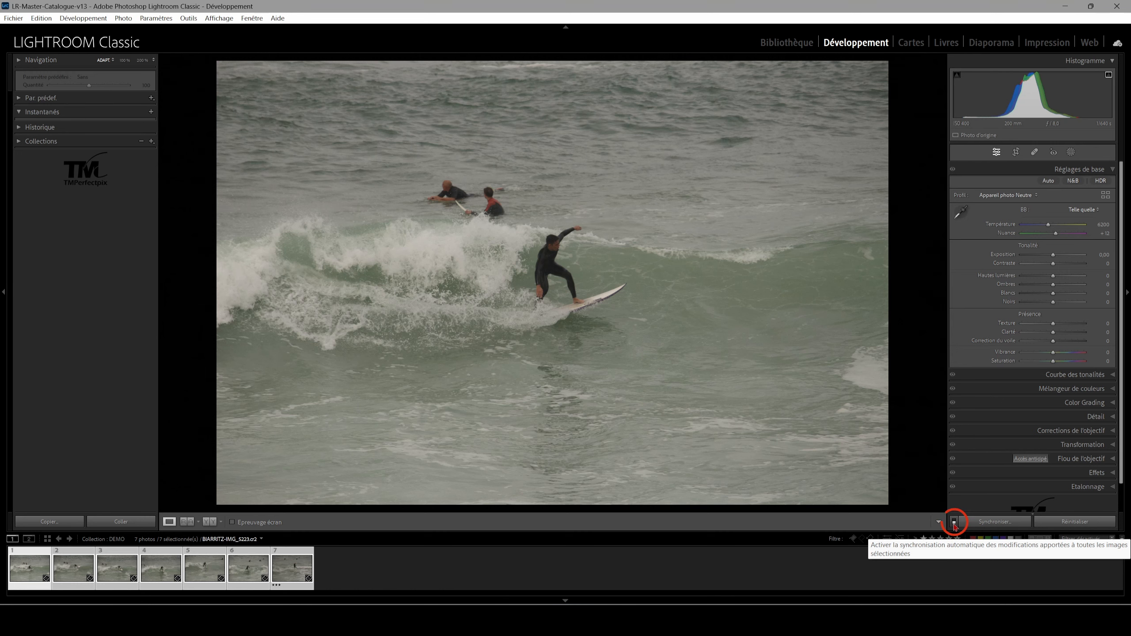
{"action": "left_click", "coordinate": [953, 525]}
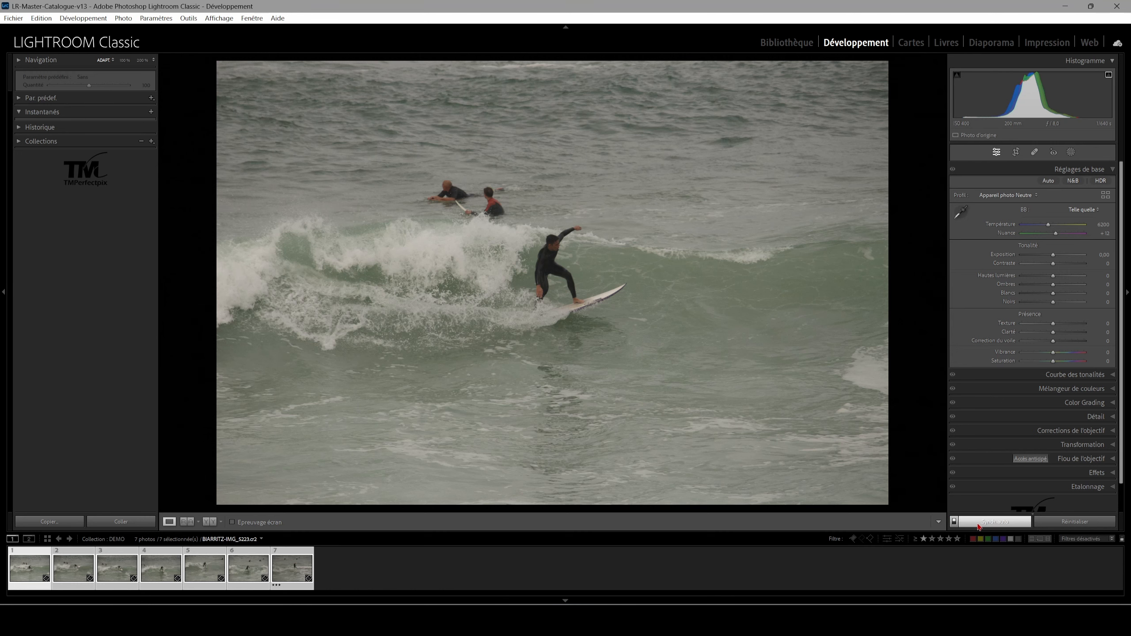
{"action": "left_click", "coordinate": [964, 527]}
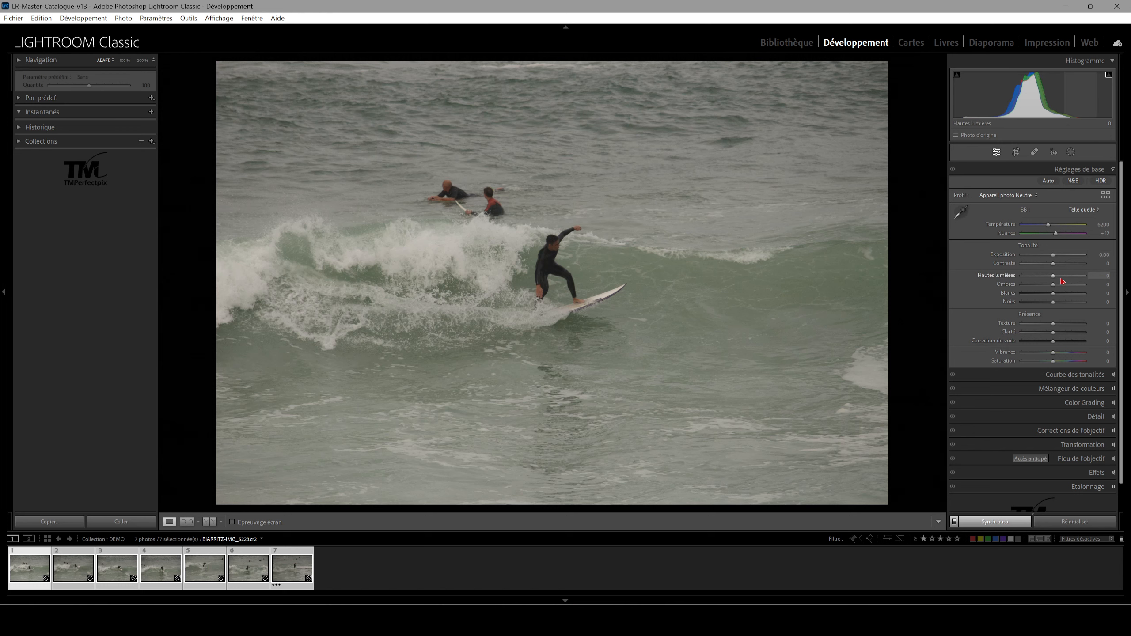
Sample the wave's white foam as the neutral reference to correct the white balance of all selected photos
{"action": "left_click", "coordinate": [952, 218]}
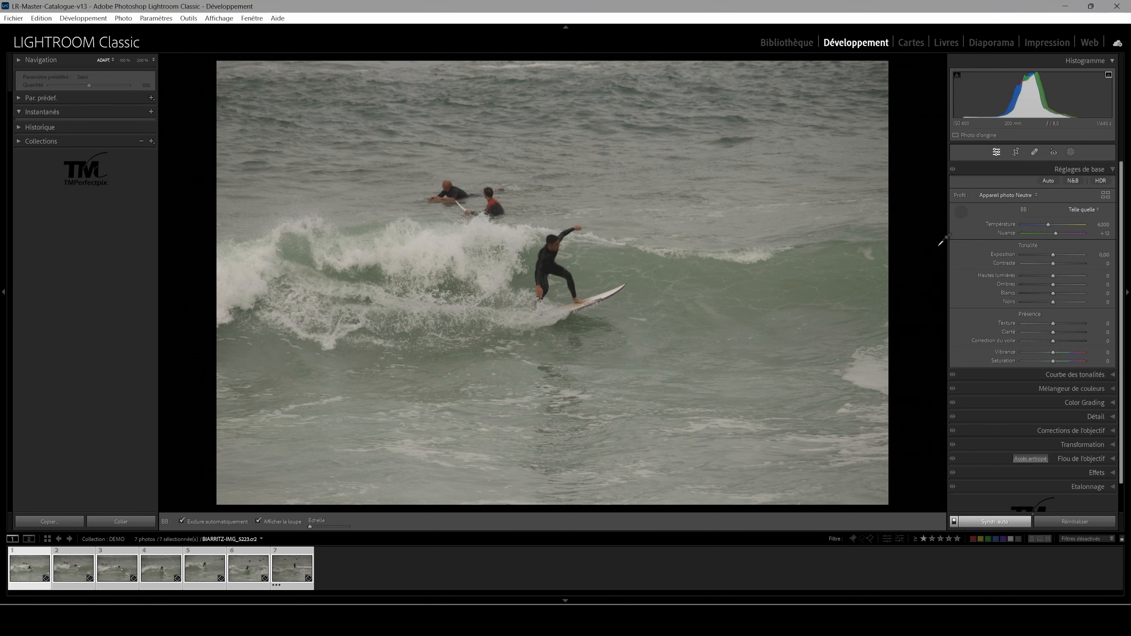
{"action": "left_click", "coordinate": [962, 212]}
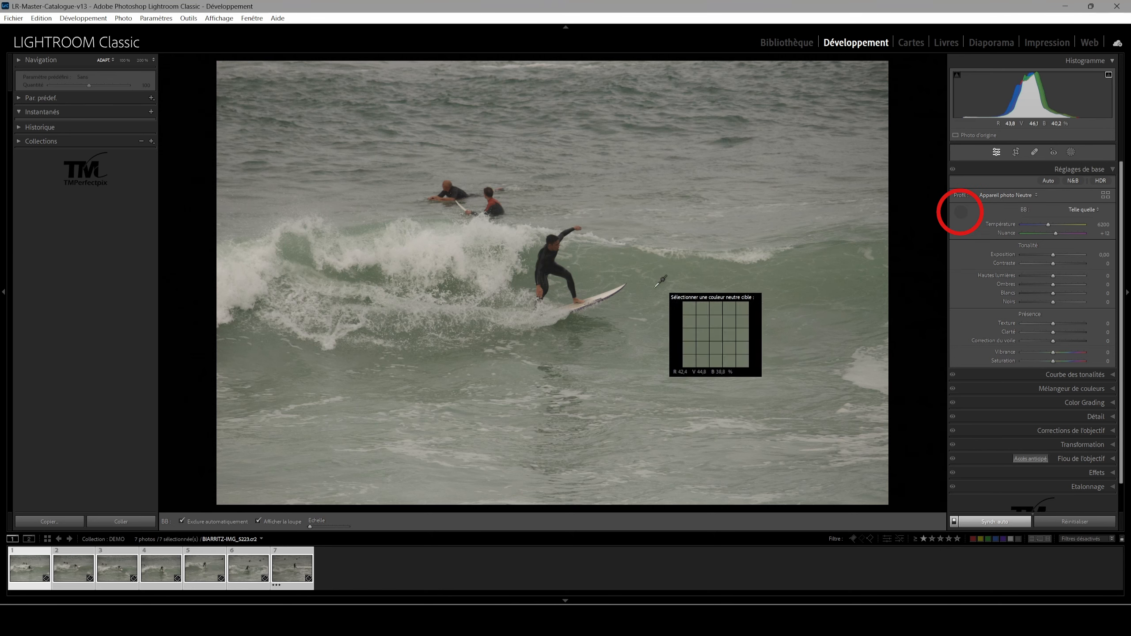
{"action": "left_click", "coordinate": [496, 279]}
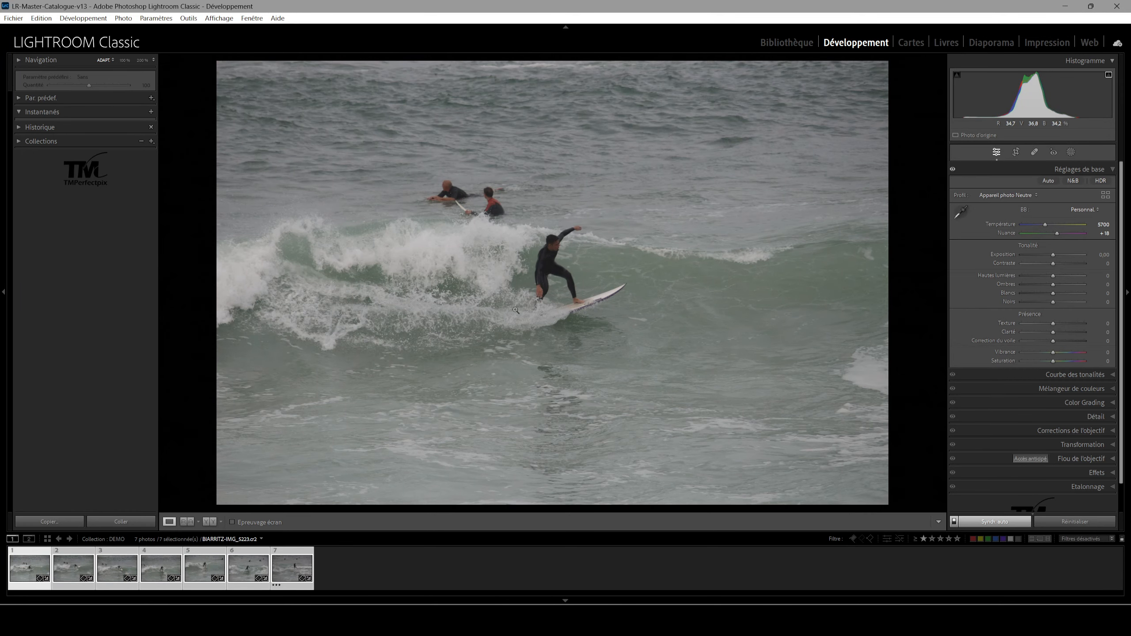
Expand the Navigation preview and resample the white balance from the surfboard for all selected photos
{"action": "key", "text": "w"}
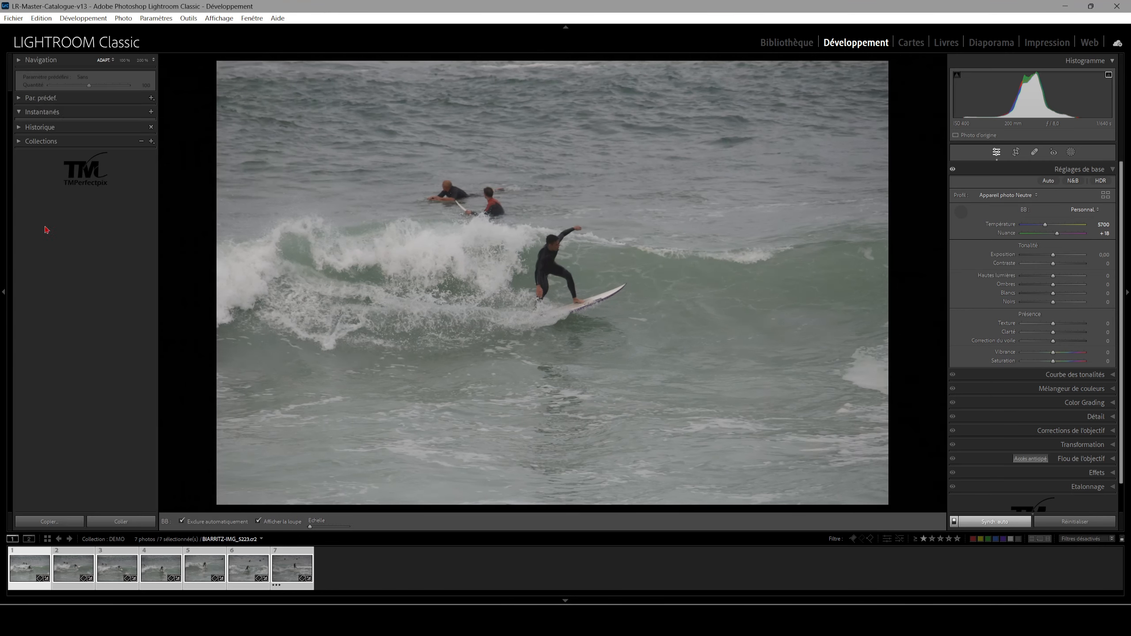
{"action": "left_click", "coordinate": [40, 60]}
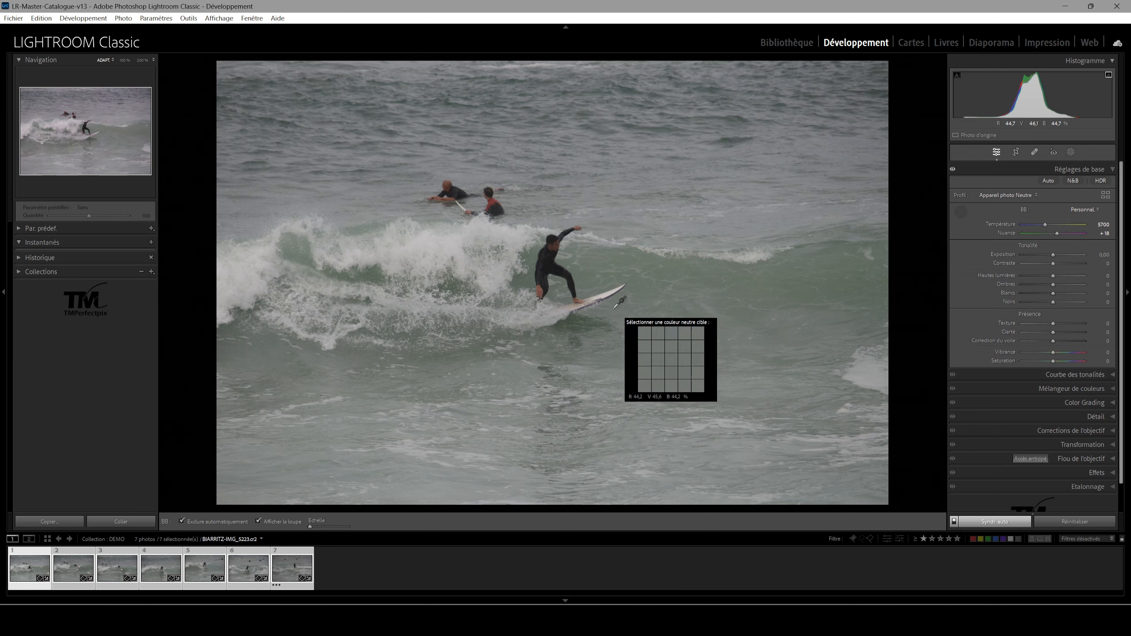
{"action": "left_click", "coordinate": [610, 289]}
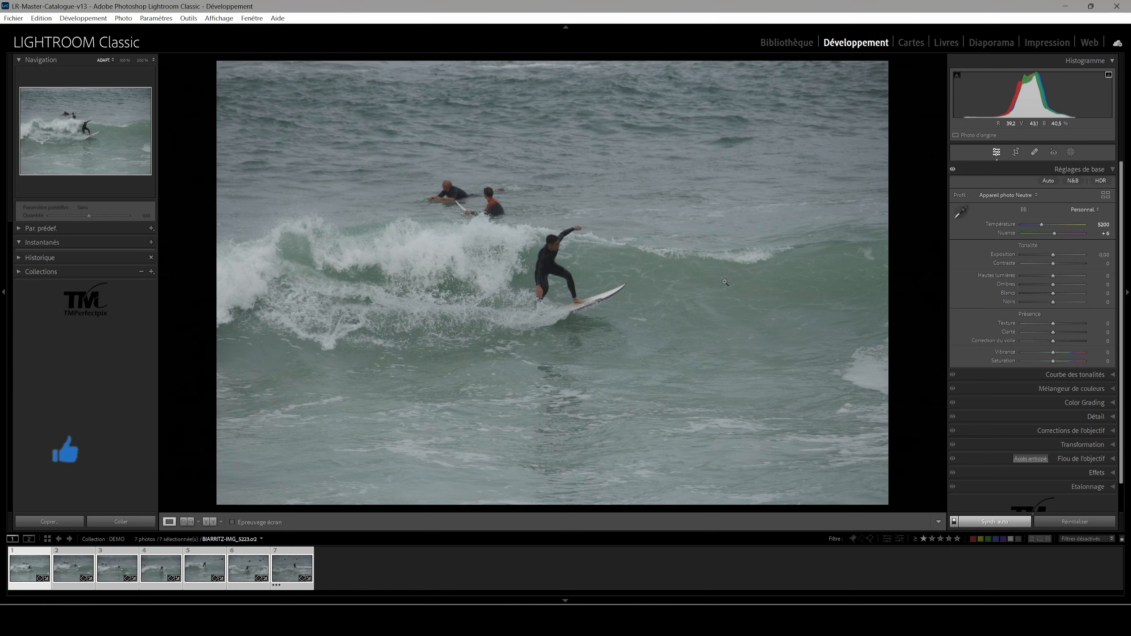
{"action": "left_click", "coordinate": [973, 238]}
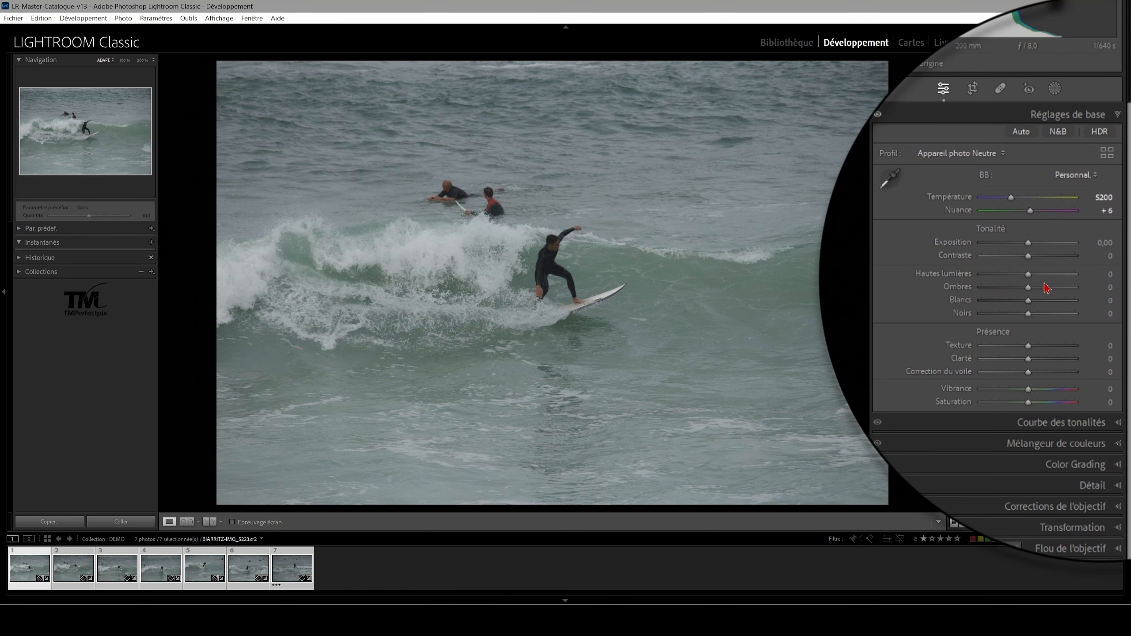
Set Exposition +0,85, Hautes lumières −58, Ombres +39, Blancs +8 and Noirs −34 on all selected photos, and compare before and after
{"action": "left_click_drag", "start_coordinate": [1030, 245], "coordinate": [1018, 318]}
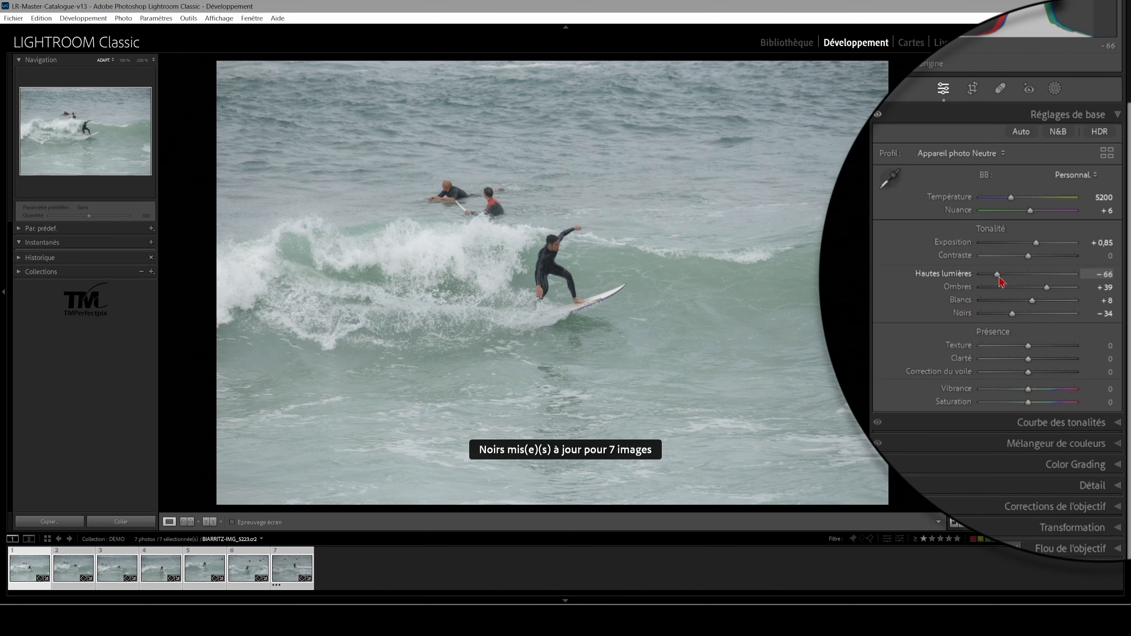
{"action": "left_click_drag", "start_coordinate": [1003, 281], "coordinate": [1004, 280]}
{"action": "key", "text": "y"}
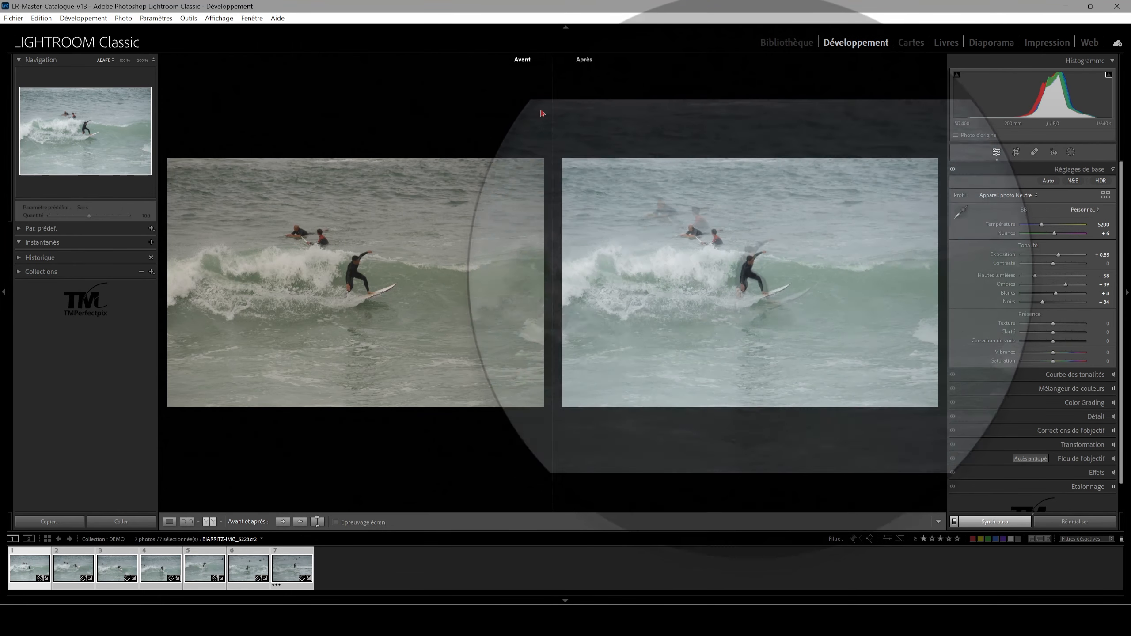
{"action": "key", "text": "y"}
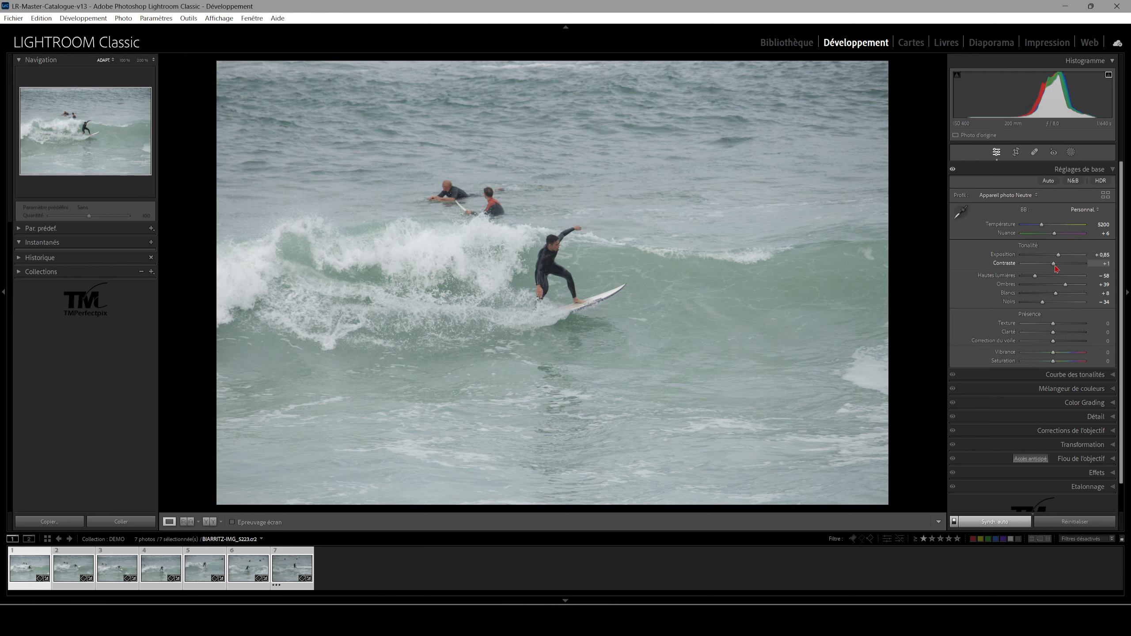
Raise Contraste to +100 on all selected photos, and reduce it again
{"action": "left_click_drag", "start_coordinate": [1069, 267], "coordinate": [1094, 267]}
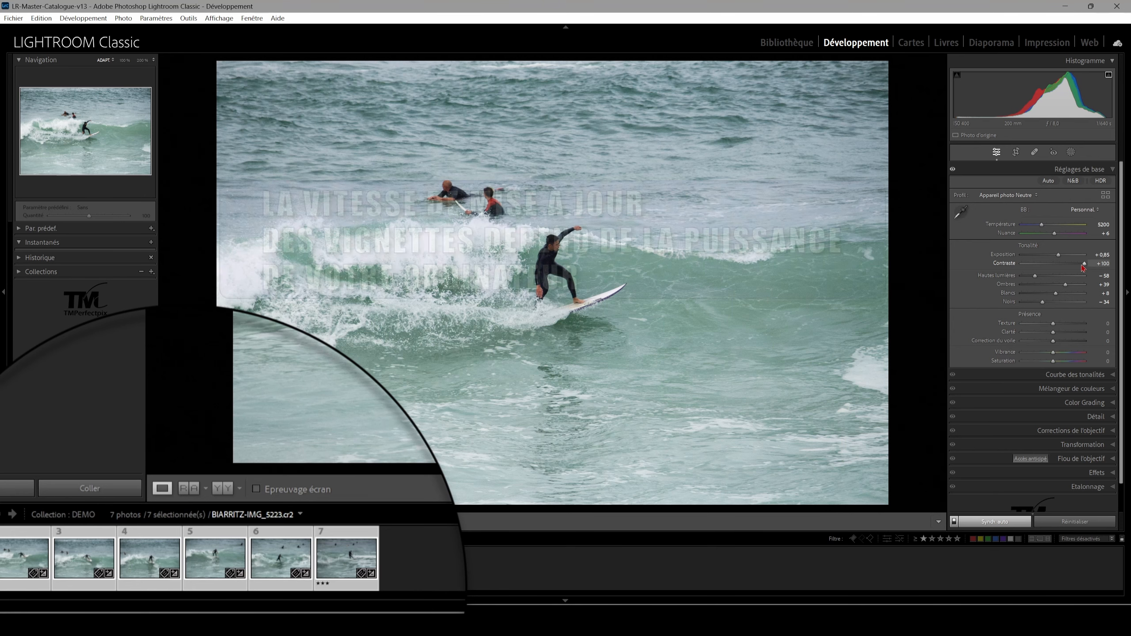
{"action": "left_click_drag", "start_coordinate": [1083, 266], "coordinate": [1061, 270]}
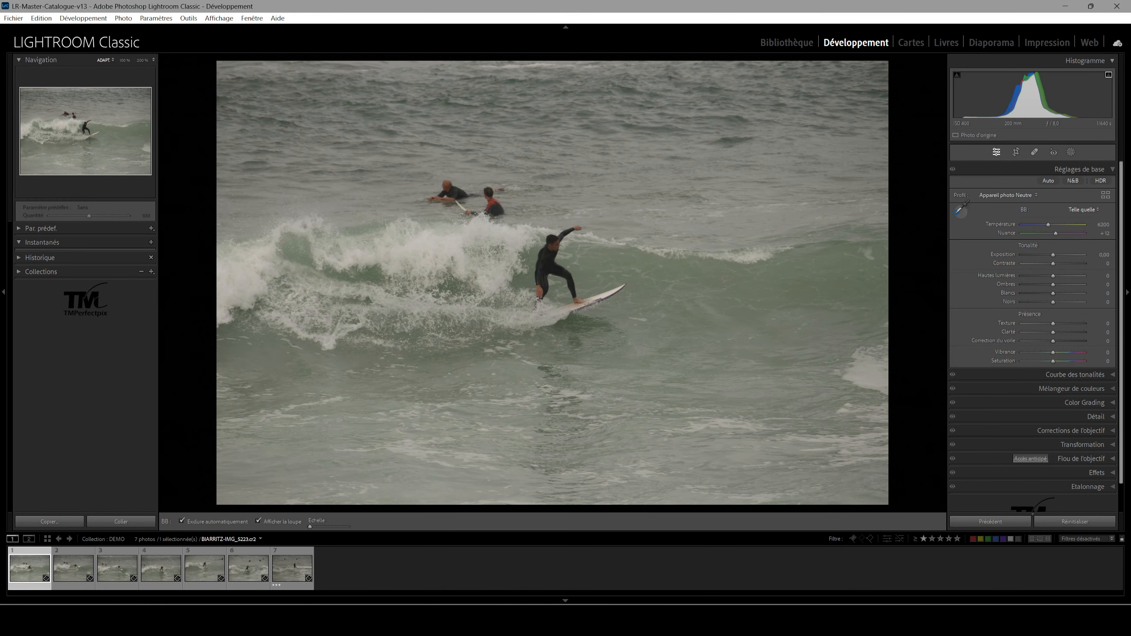
Correct the first photo's white balance from the surfboard and set Exposition +0,92, Contraste +10, Hautes lumières −72, Ombres +38, Blancs +23, Noirs −34, Clarté +14
{"action": "left_click", "coordinate": [606, 294]}
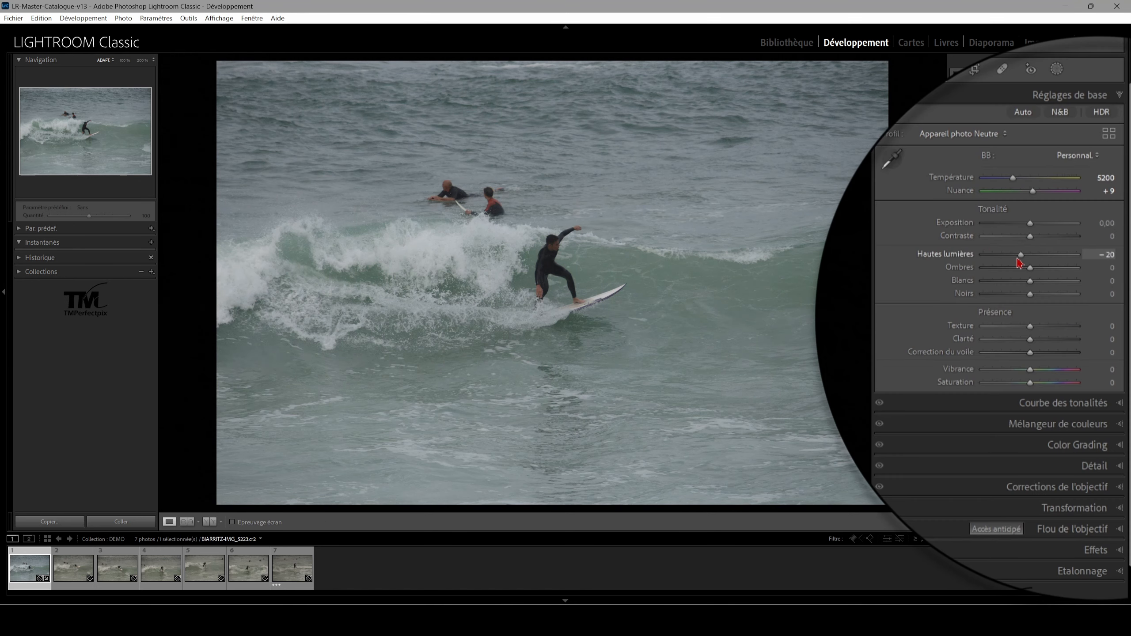
{"action": "left_click_drag", "start_coordinate": [1018, 258], "coordinate": [996, 255]}
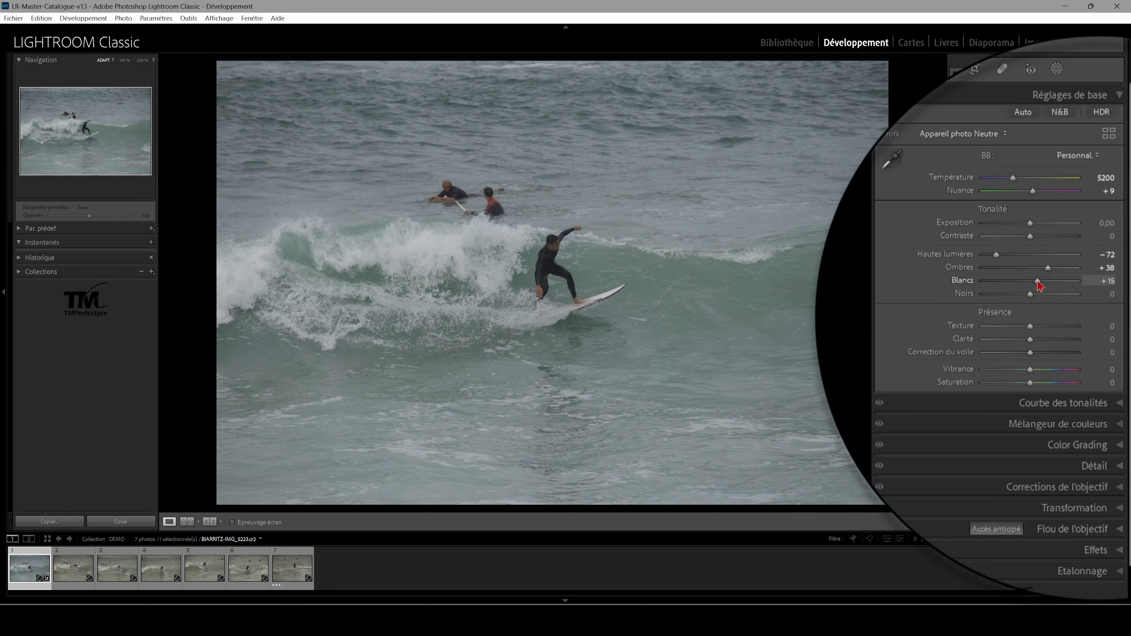
{"action": "left_click_drag", "start_coordinate": [1031, 229], "coordinate": [1037, 244]}
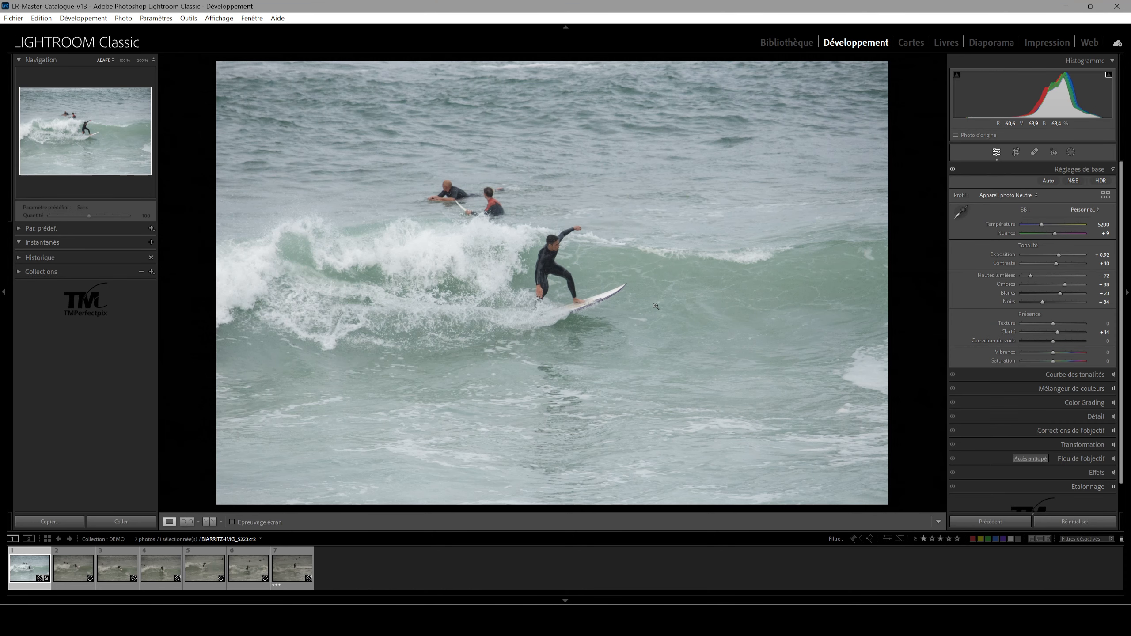
{"action": "key", "text": "y"}
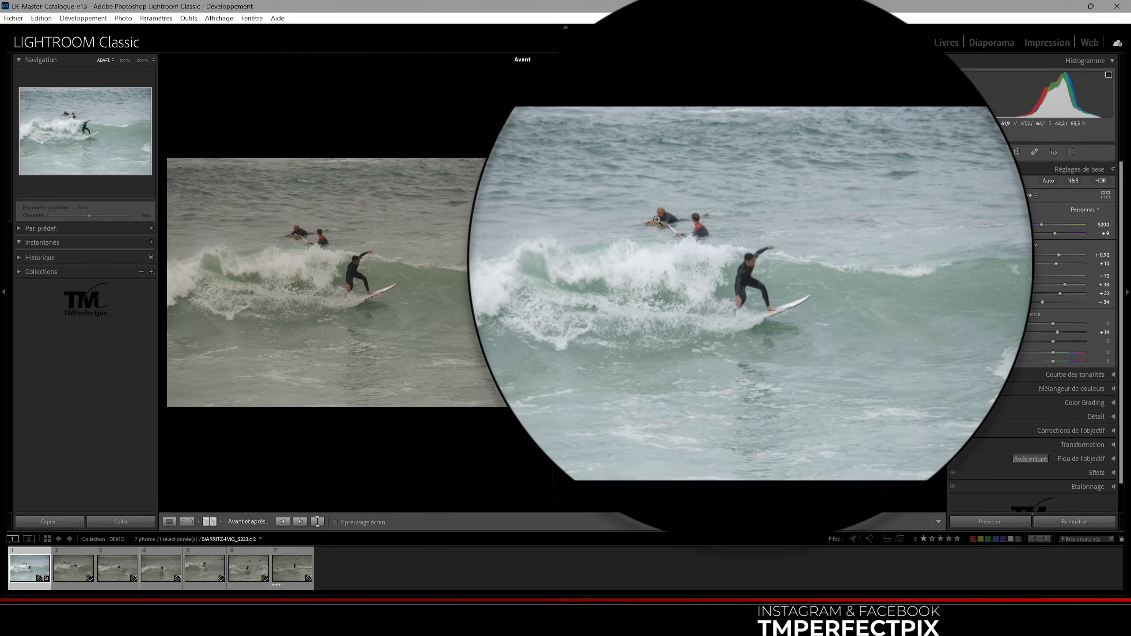
{"action": "key", "text": "y"}
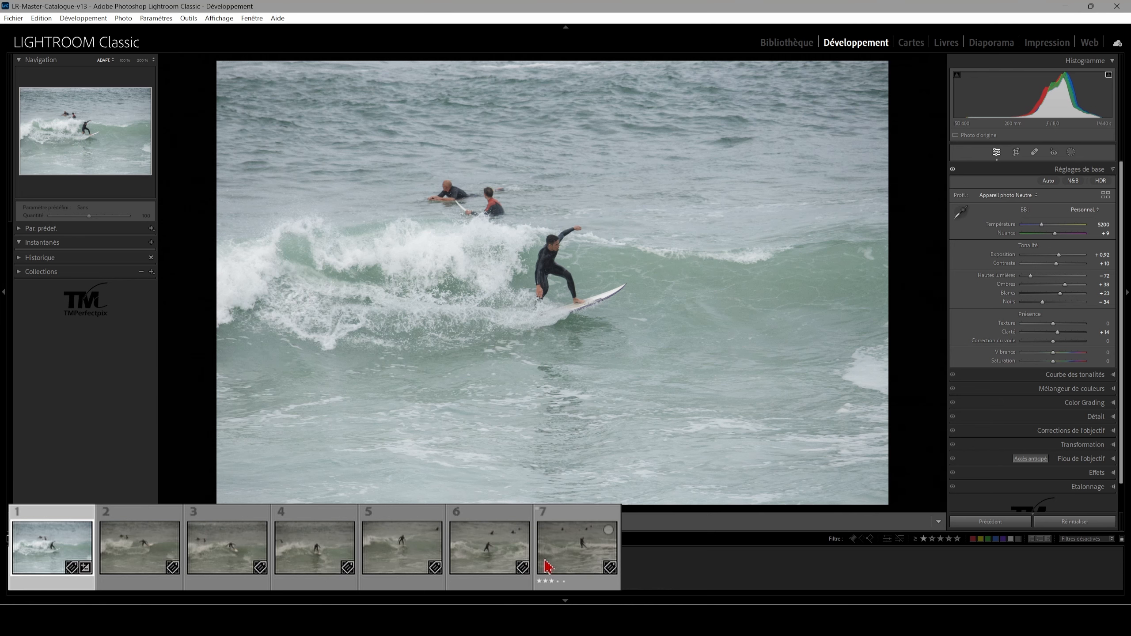
Select all seven photos with the edited first photo as reference and open the synchronization settings
{"action": "left_click", "coordinate": [577, 546], "text": "shift"}
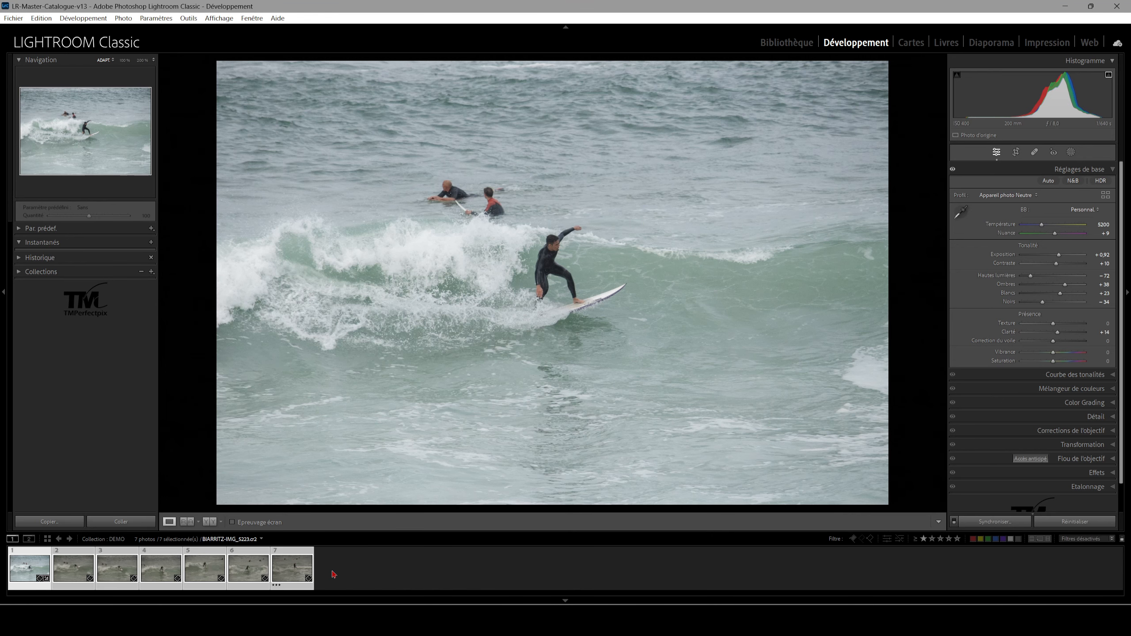
{"action": "left_click", "coordinate": [996, 523]}
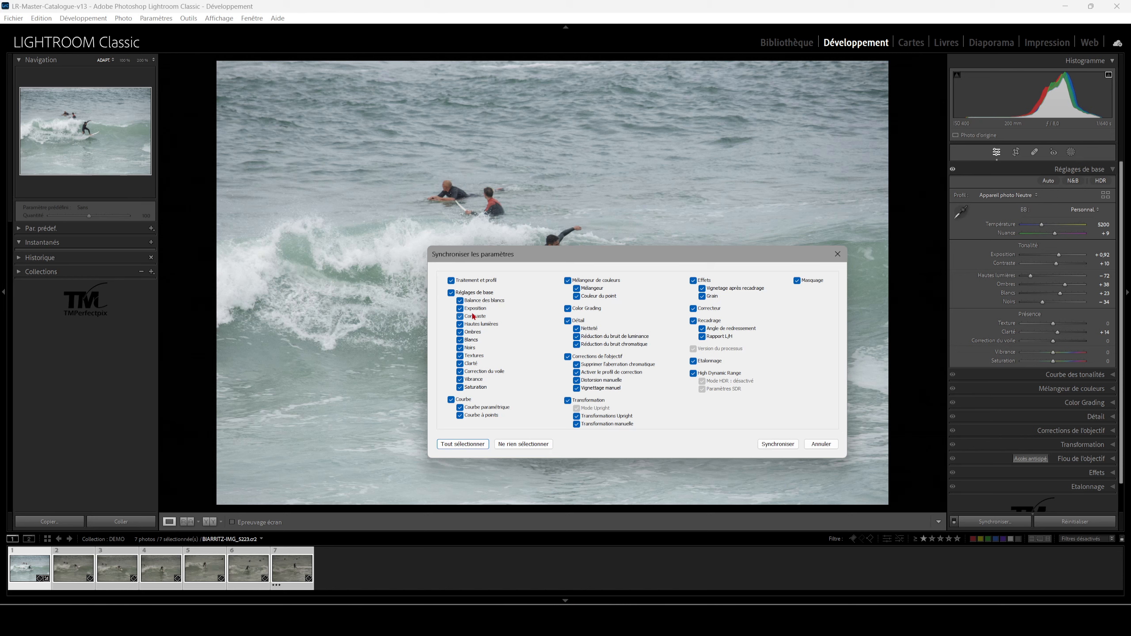
Exclude all Réglages de base from the synchronization except Exposition and Contraste
{"action": "left_click", "coordinate": [451, 293]}
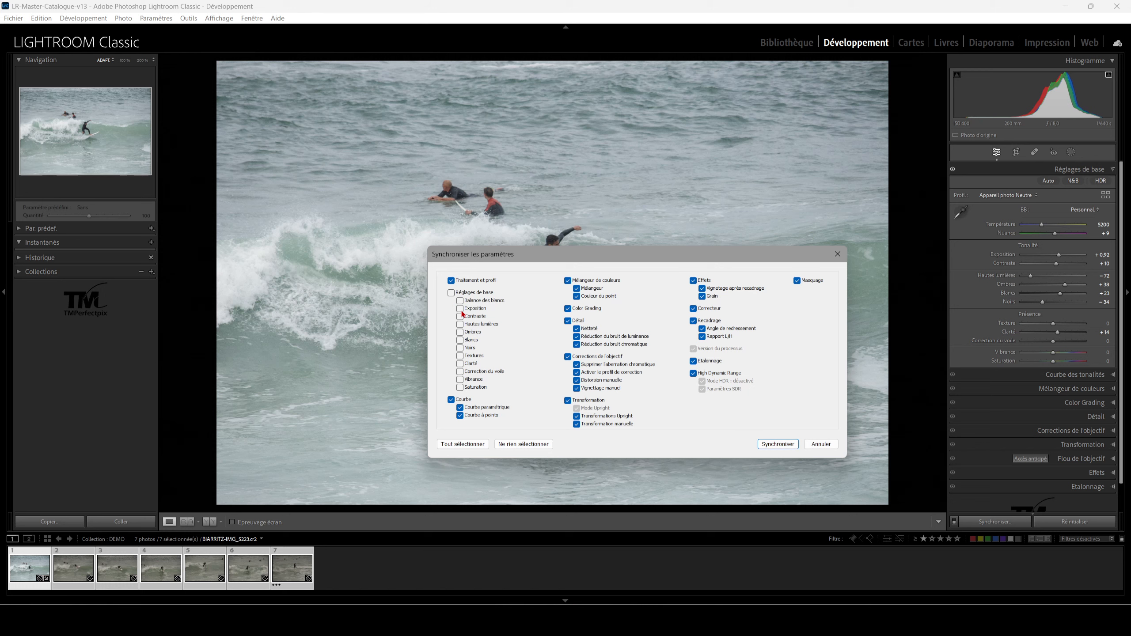
{"action": "left_click", "coordinate": [460, 317]}
{"action": "left_click", "coordinate": [460, 308]}
Deselect every synchronization setting, include only Exposition and Contraste, and synchronize the selected photos with the first photo
{"action": "left_click", "coordinate": [506, 443]}
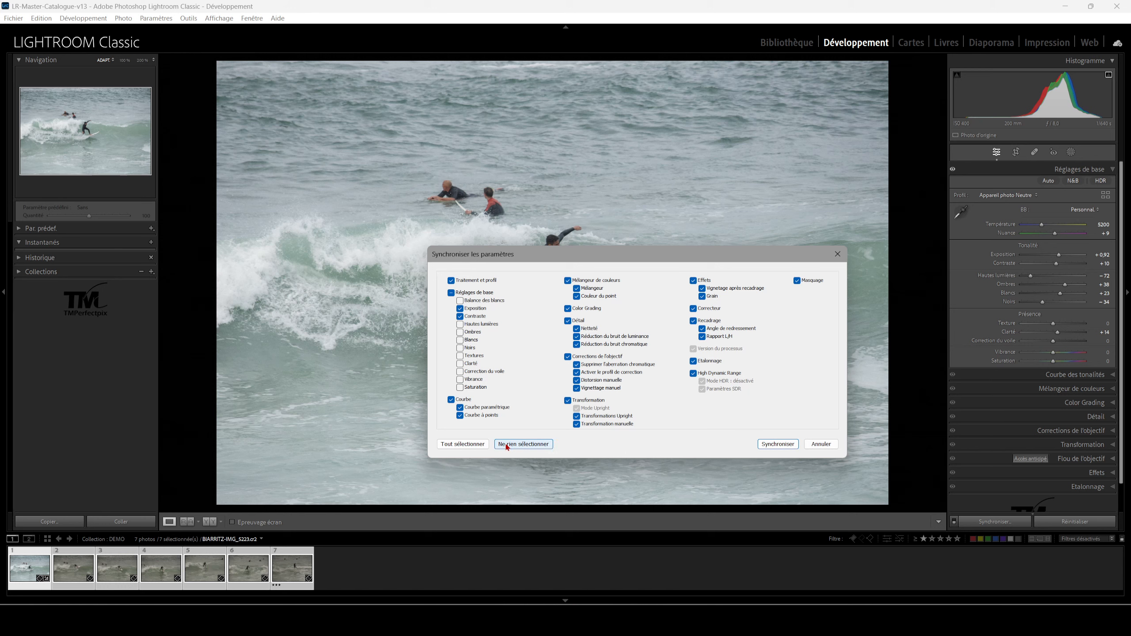
{"action": "left_click", "coordinate": [459, 308]}
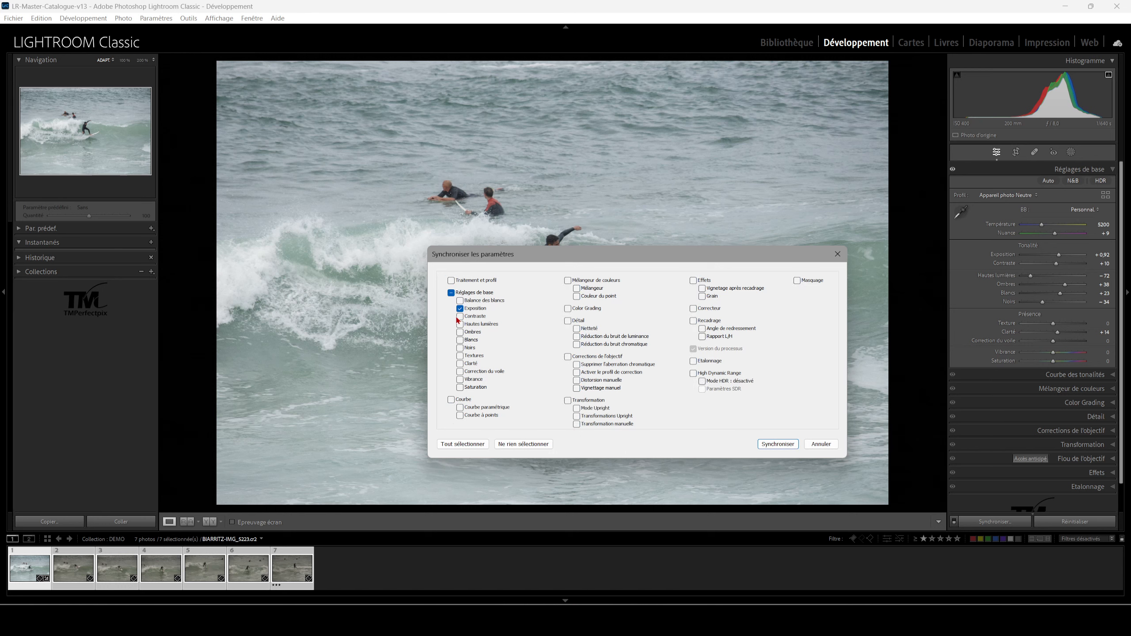
{"action": "left_click", "coordinate": [460, 317]}
{"action": "left_click", "coordinate": [774, 444]}
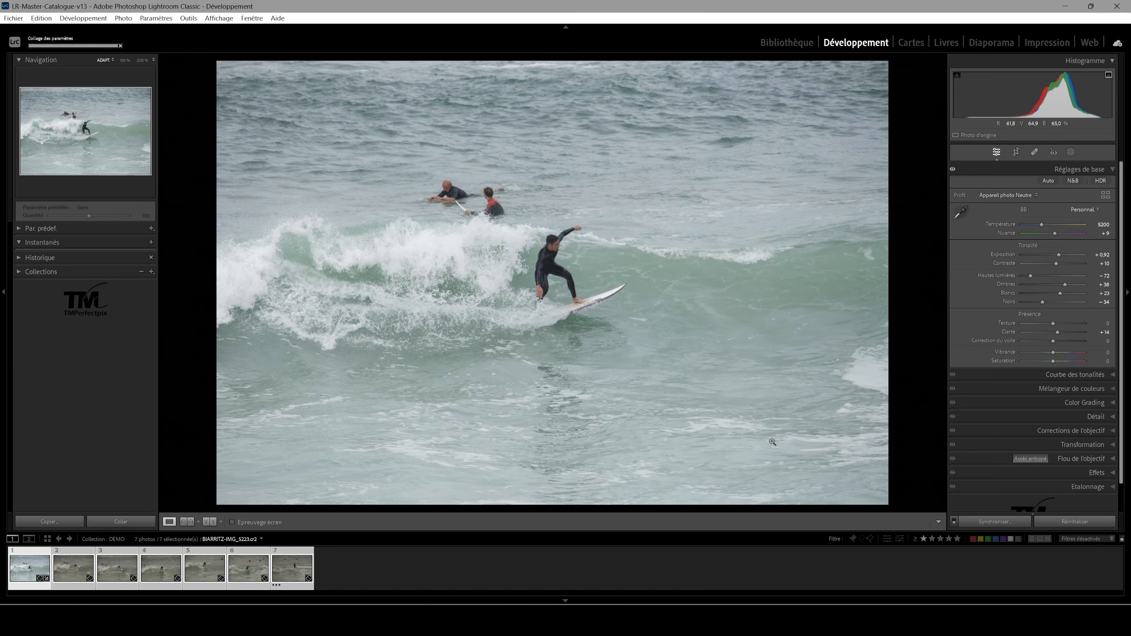
Check the basic settings of the second, third, fifth and seventh photos against the first photo
{"action": "left_click", "coordinate": [24, 576]}
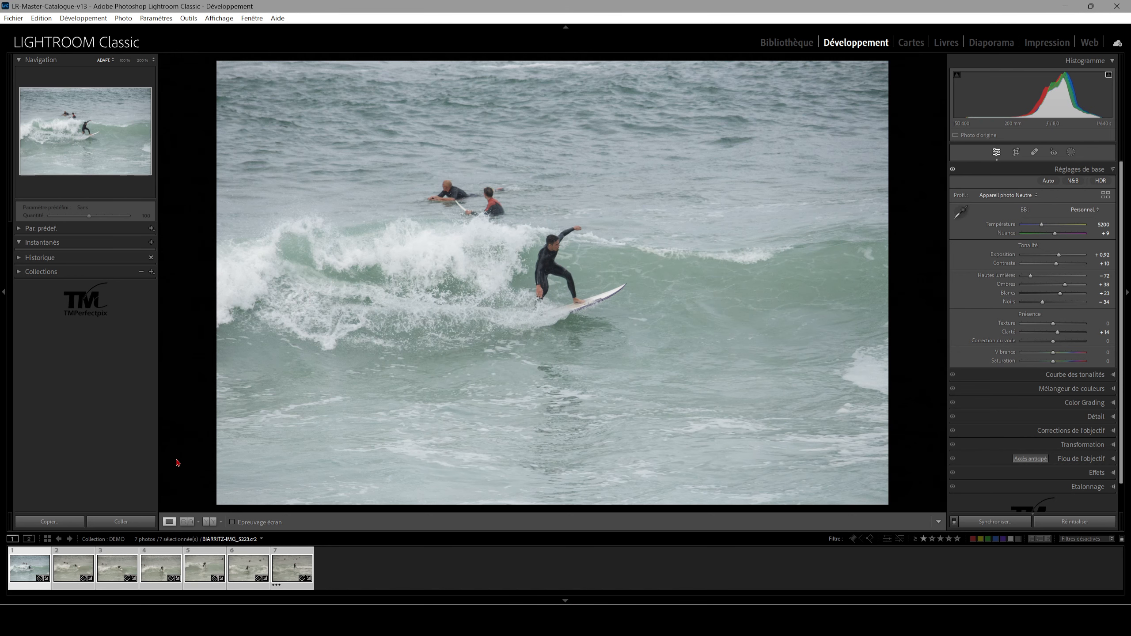
{"action": "left_click", "coordinate": [69, 572]}
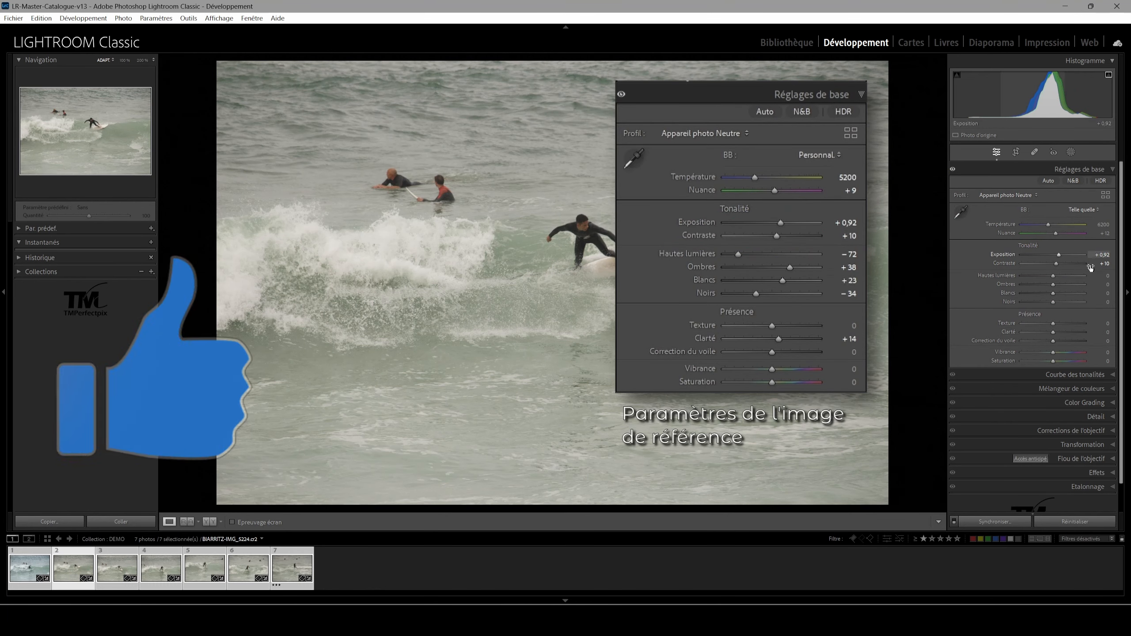
{"action": "left_click", "coordinate": [114, 576]}
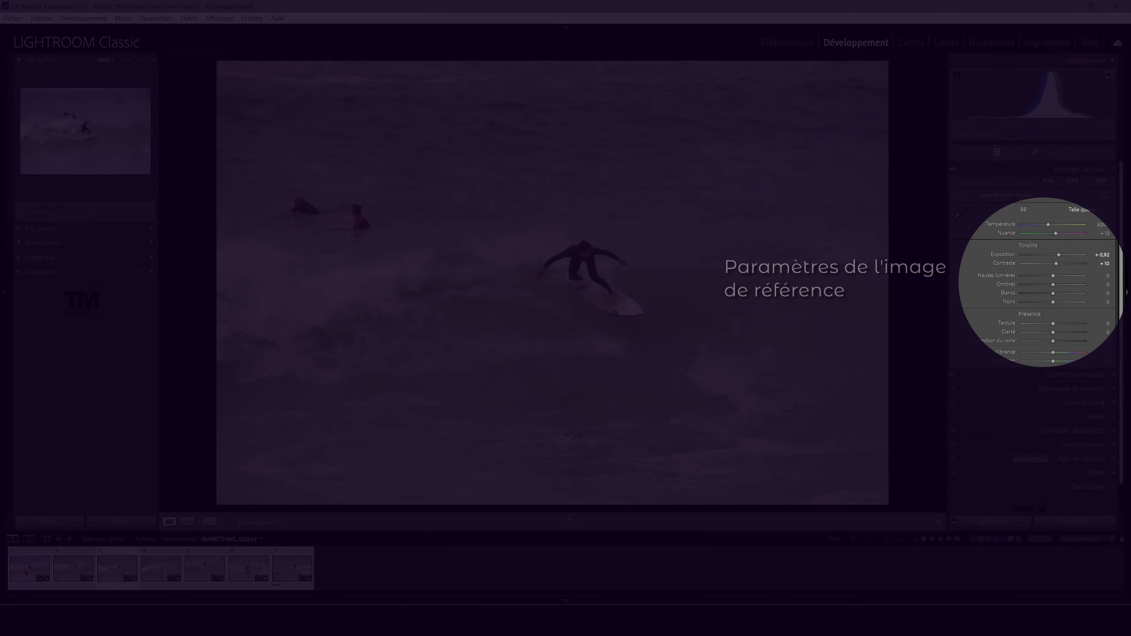
{"action": "left_click", "coordinate": [29, 572]}
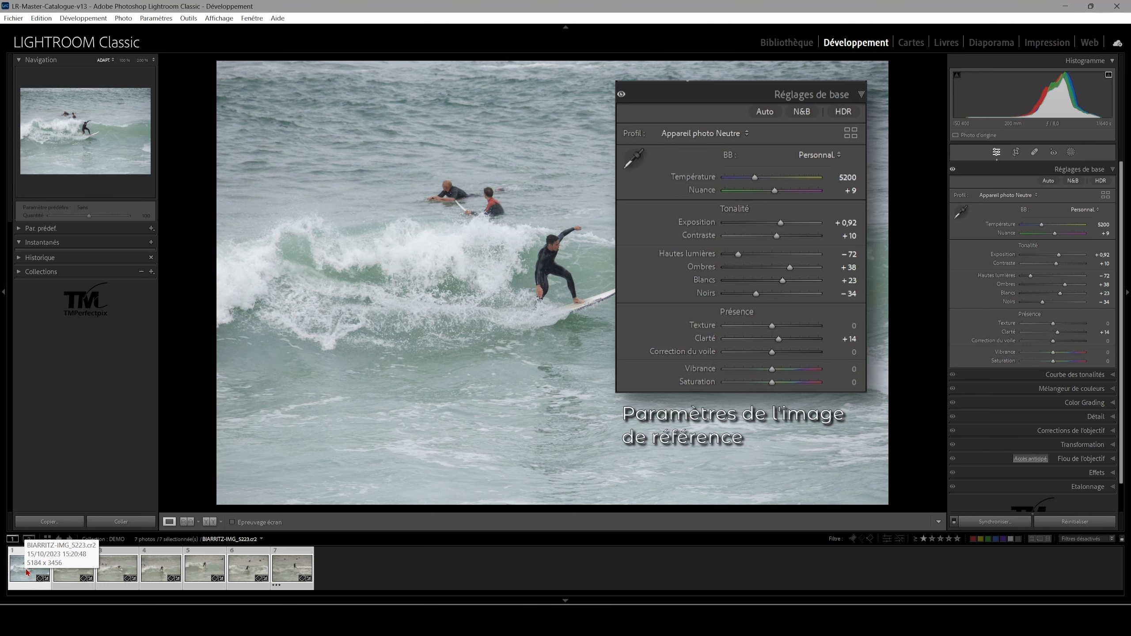
{"action": "left_click", "coordinate": [205, 567]}
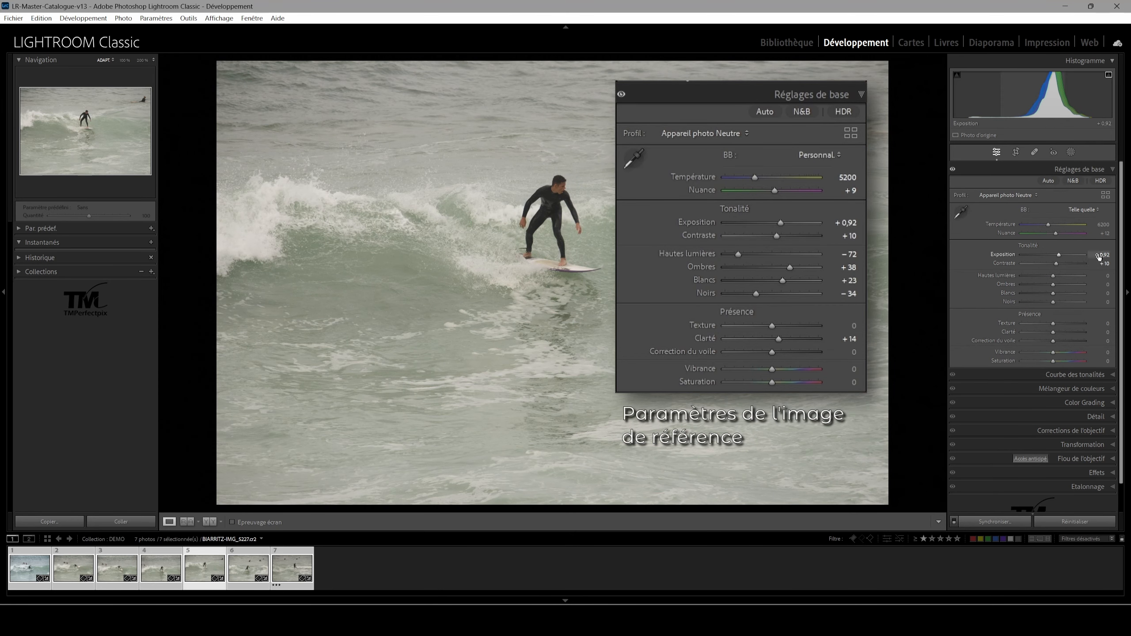
{"action": "left_click", "coordinate": [294, 571]}
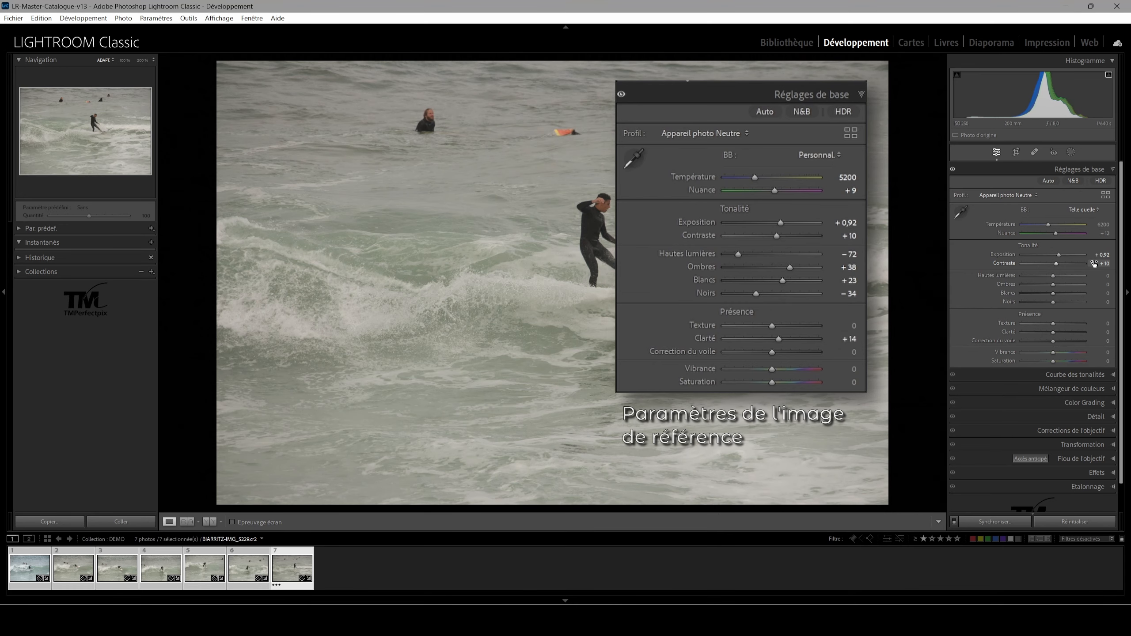
{"action": "left_click", "coordinate": [117, 569]}
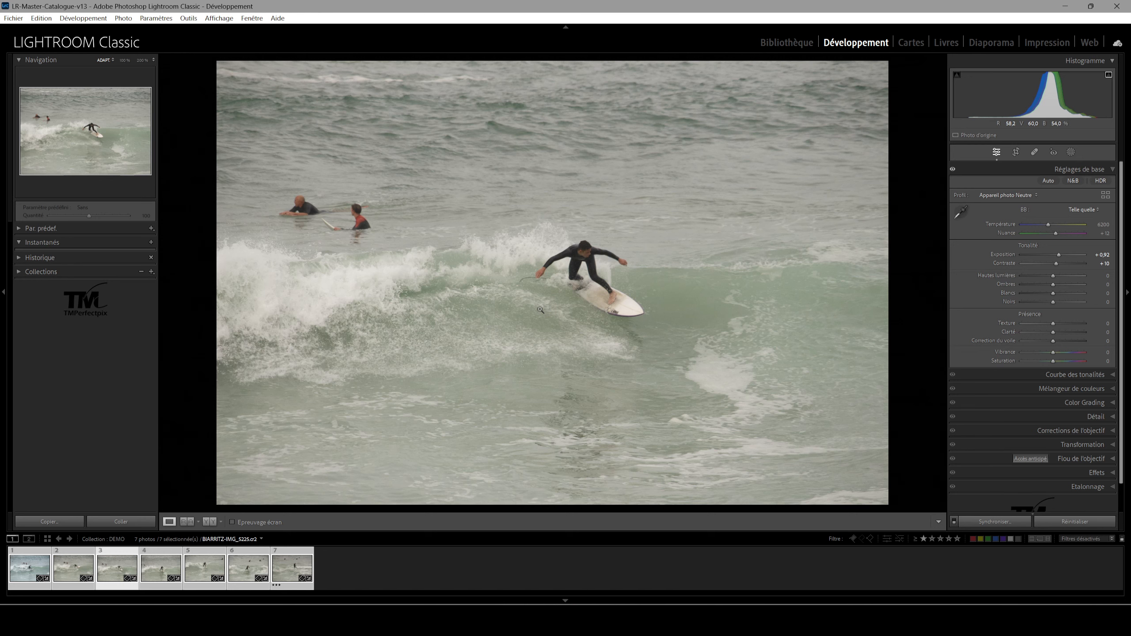
{"action": "left_click", "coordinate": [28, 573]}
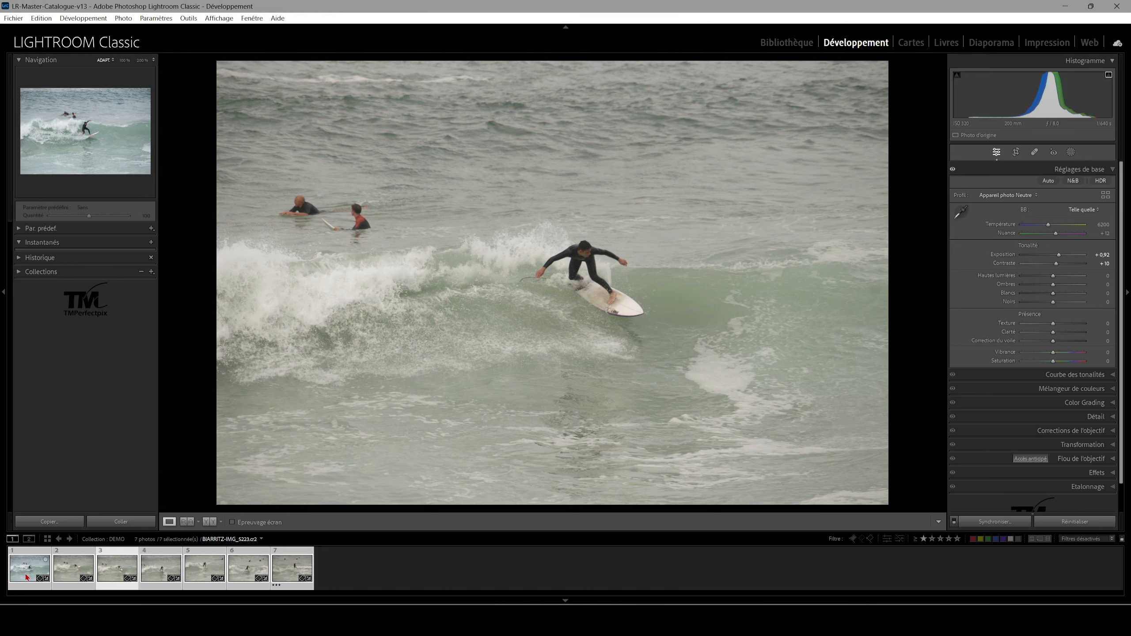